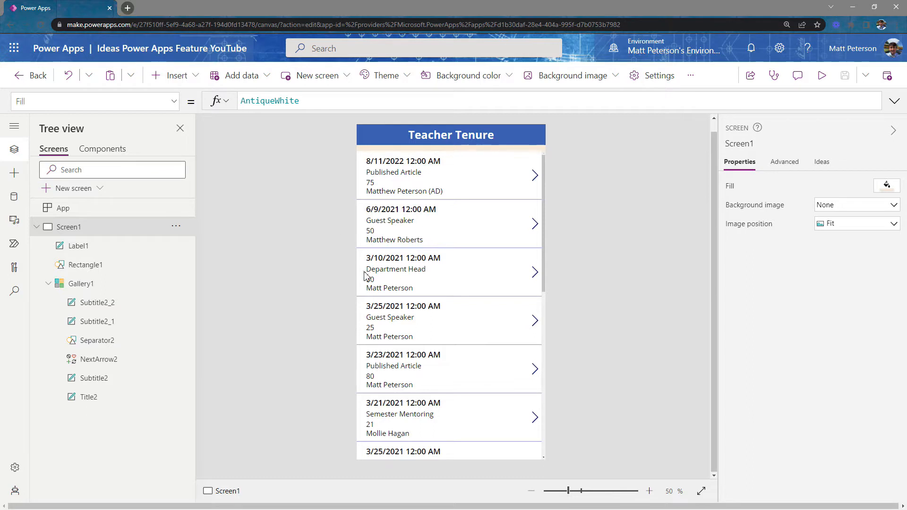
- Inspect the gallery's data source and the formulas behind its date, achievement type, points and teacher name labels
{"action": "left_click", "coordinate": [88, 287]}
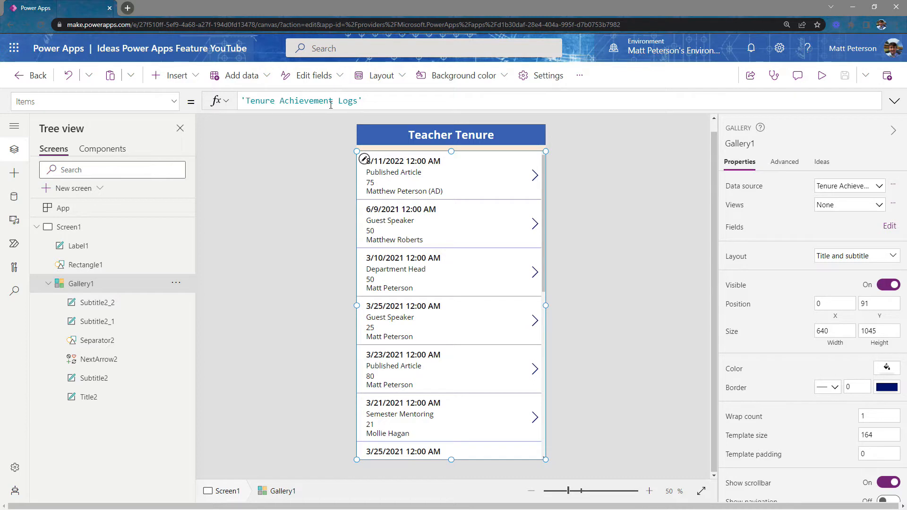
{"action": "left_click", "coordinate": [409, 163]}
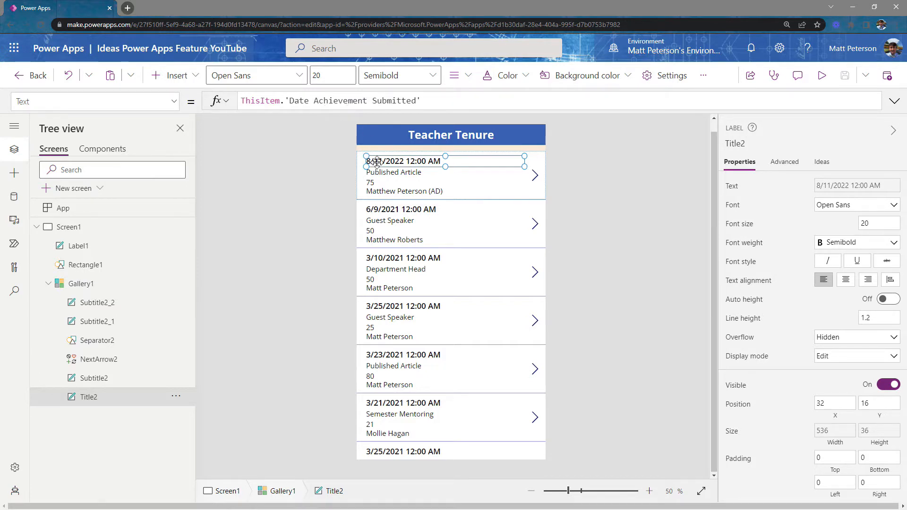
{"action": "left_click", "coordinate": [386, 175]}
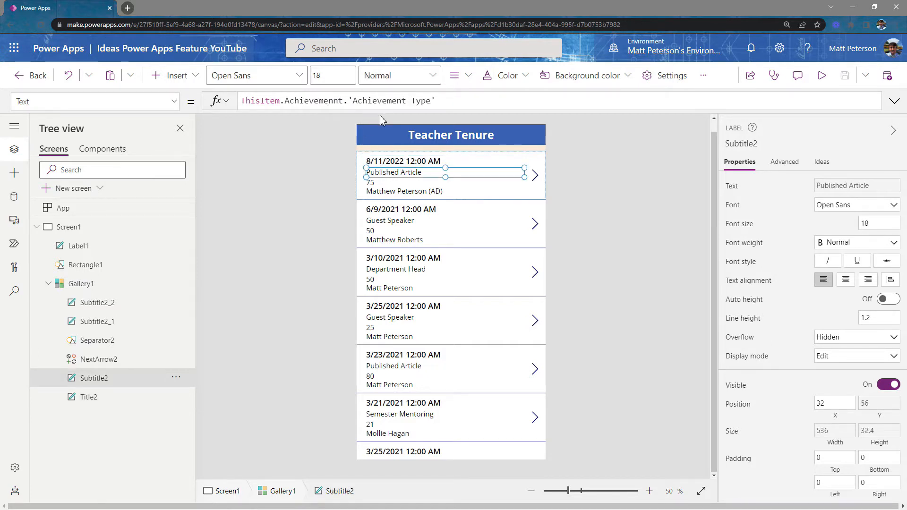
{"action": "left_click", "coordinate": [375, 183]}
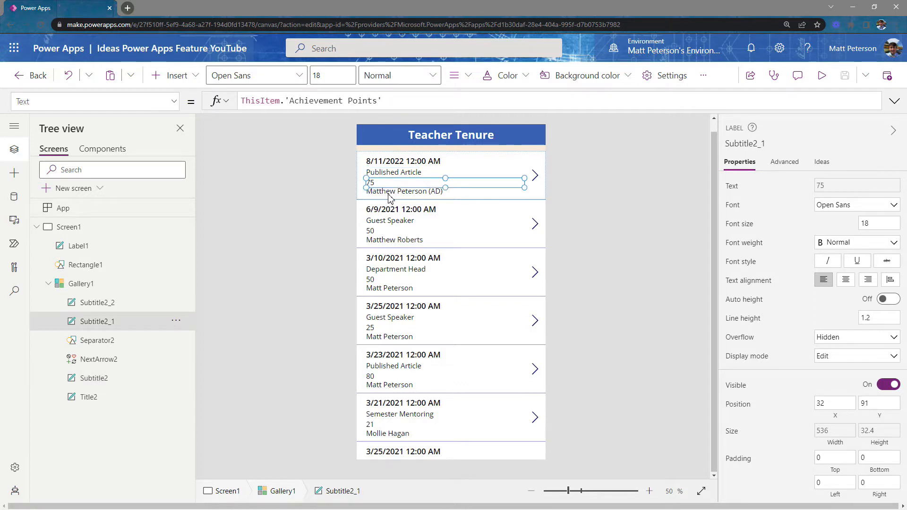
{"action": "left_click", "coordinate": [388, 193]}
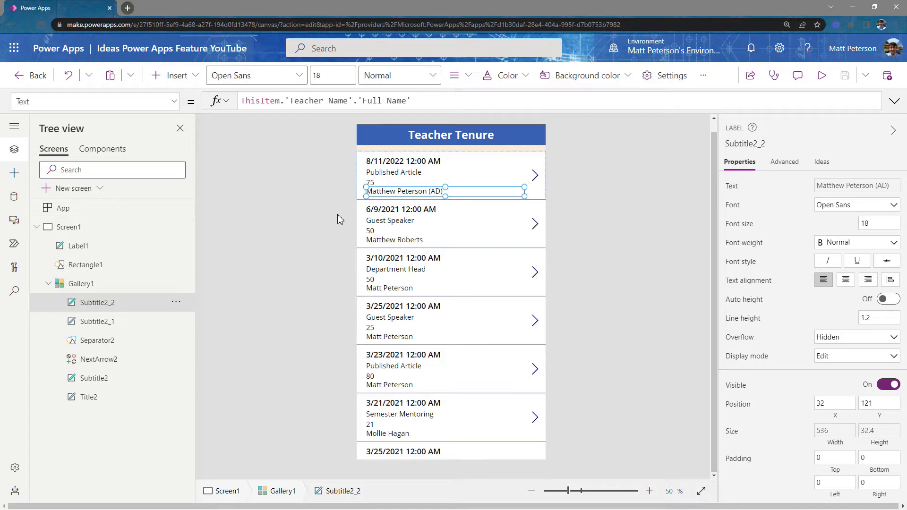
- Request Ideas for Gallery1 with the prompt "Sort records by date of 'Date Achievement Submitted'"
{"action": "left_click", "coordinate": [83, 286]}
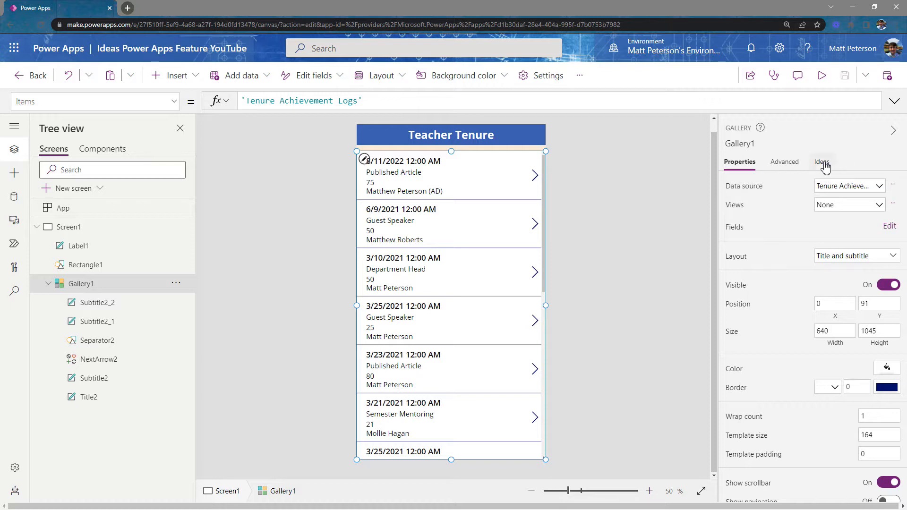
{"action": "left_click", "coordinate": [824, 165]}
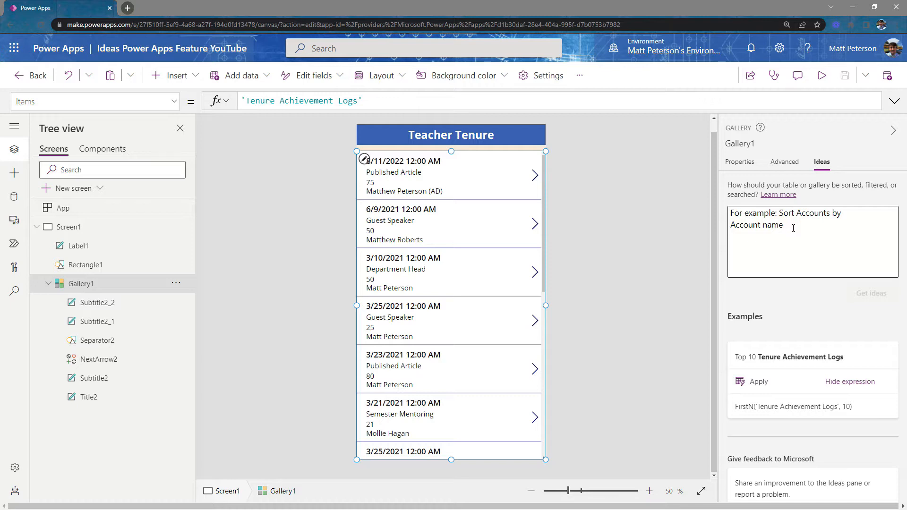
{"action": "scroll", "coordinate": [795, 378], "scroll_direction": "down", "scroll_amount": 1}
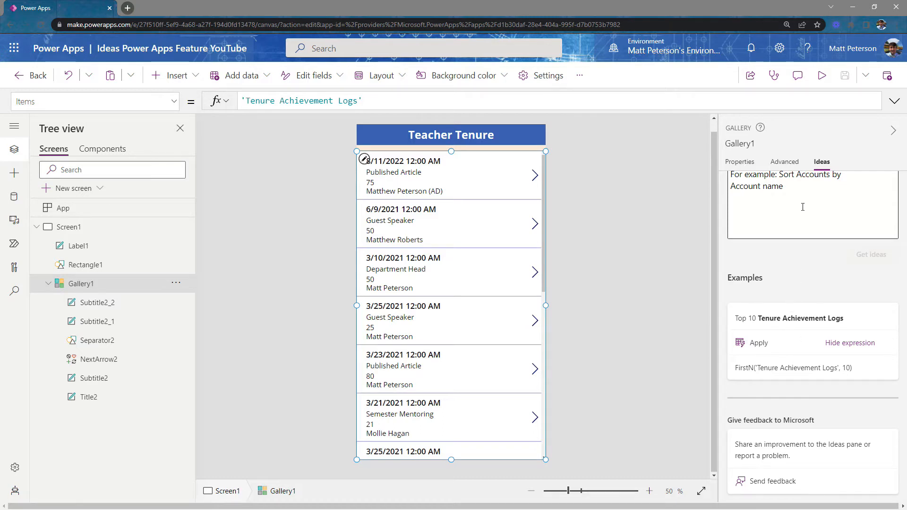
{"action": "scroll", "coordinate": [803, 207], "scroll_direction": "up", "scroll_amount": 1}
{"action": "left_click", "coordinate": [790, 221]}
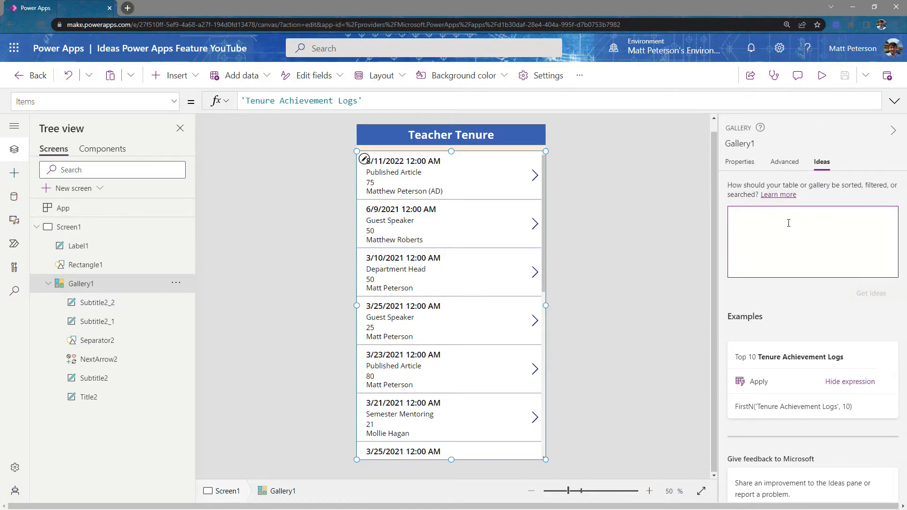
{"action": "type", "text": "Sort"}
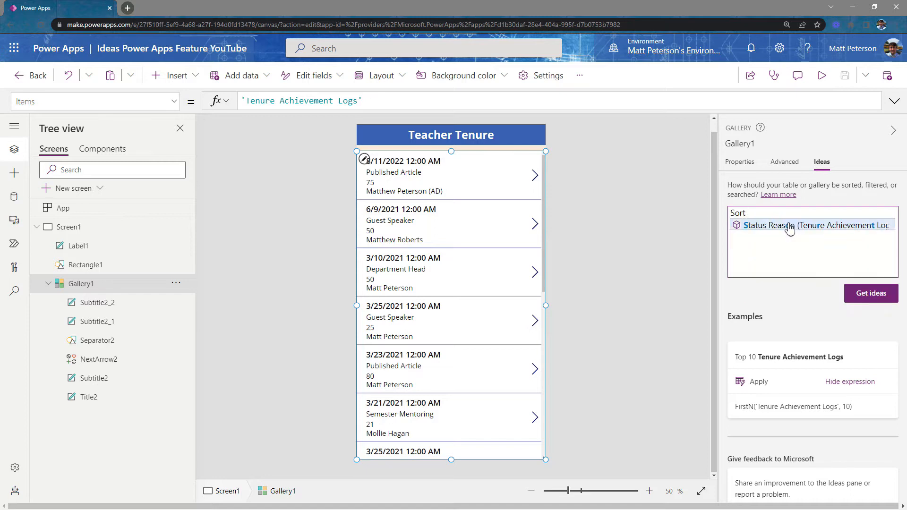
{"action": "type", "text": " records by "}
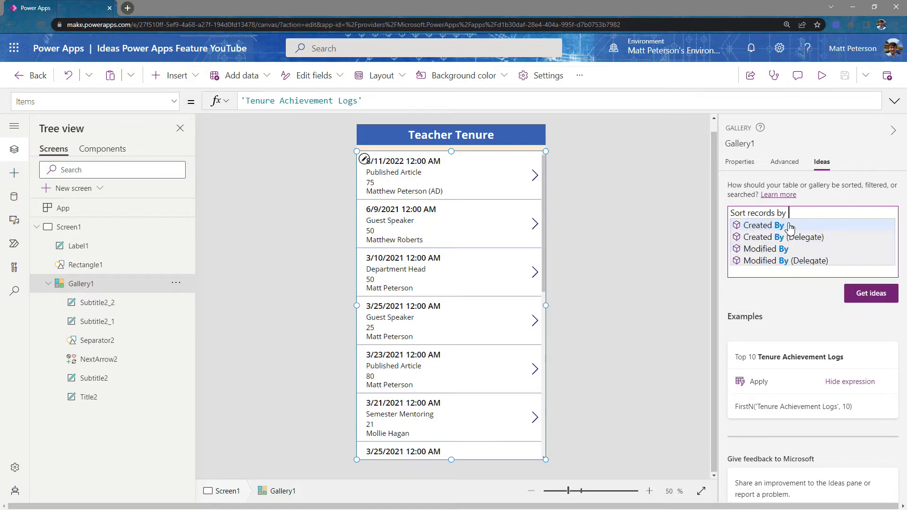
{"action": "type", "text": "date of achi"}
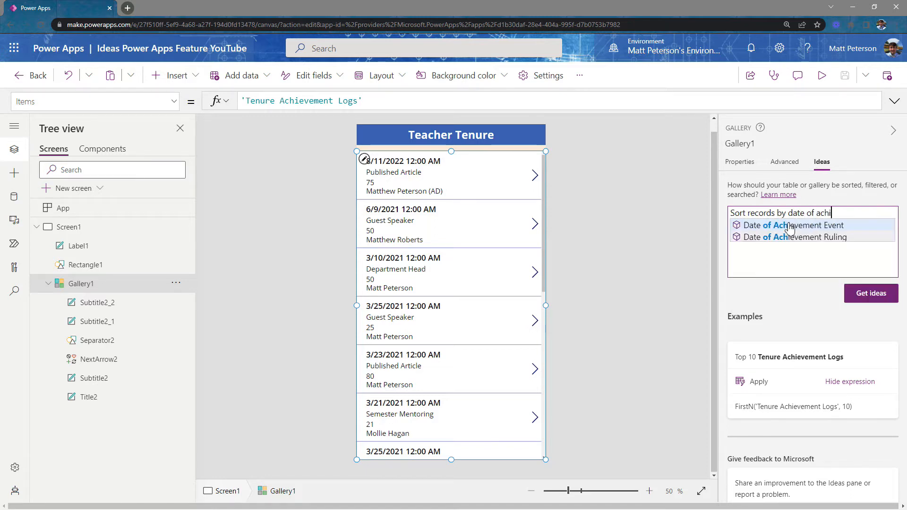
{"action": "type", "text": "ev"}
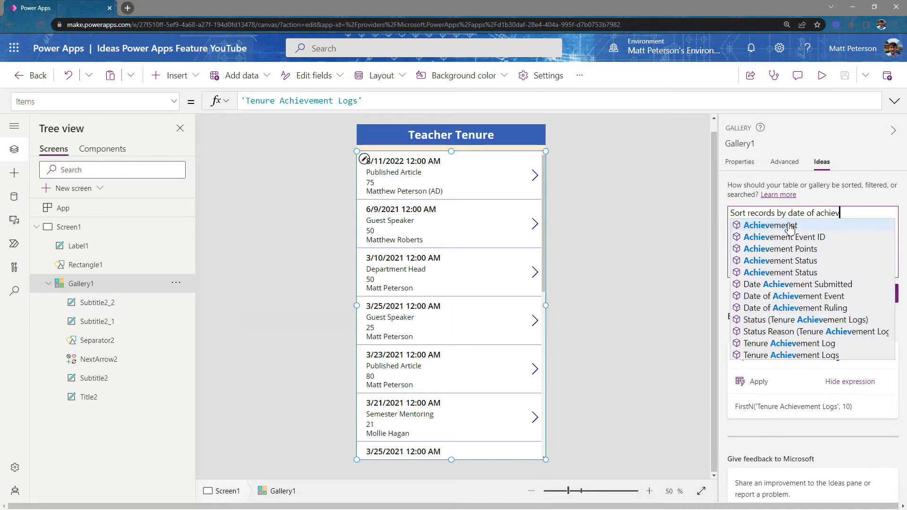
{"action": "type", "text": "ement subm"}
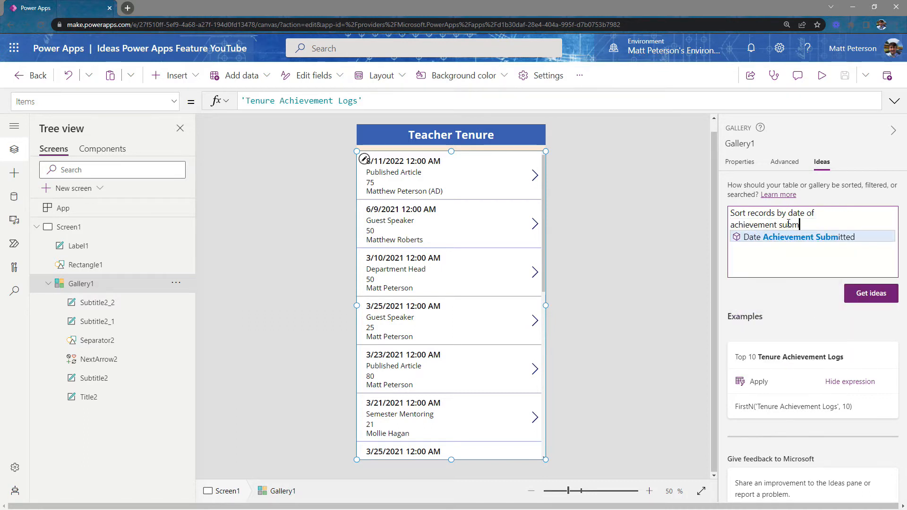
{"action": "left_click", "coordinate": [805, 242]}
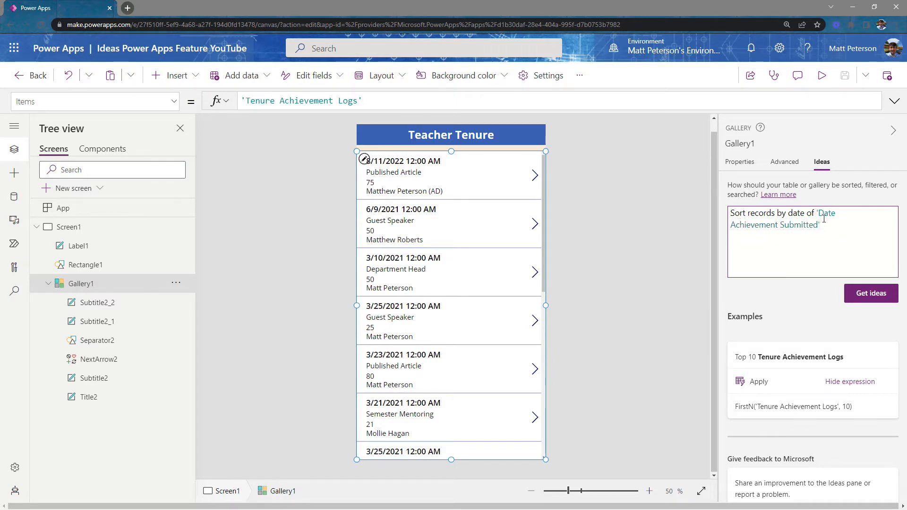
{"action": "left_click", "coordinate": [868, 297]}
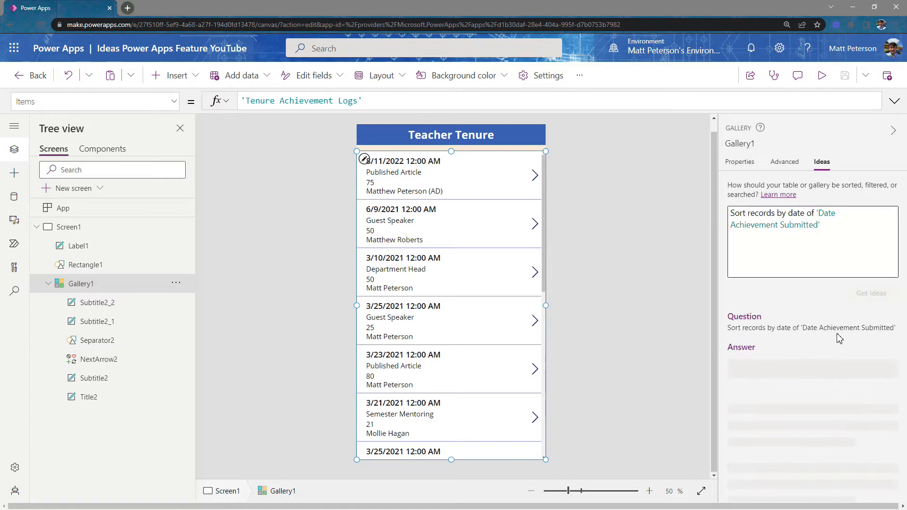
- Review the suggested sort expression, extend the prompt with "by newest first" and request ideas again
{"action": "scroll", "coordinate": [831, 330], "scroll_direction": "down", "scroll_amount": 2}
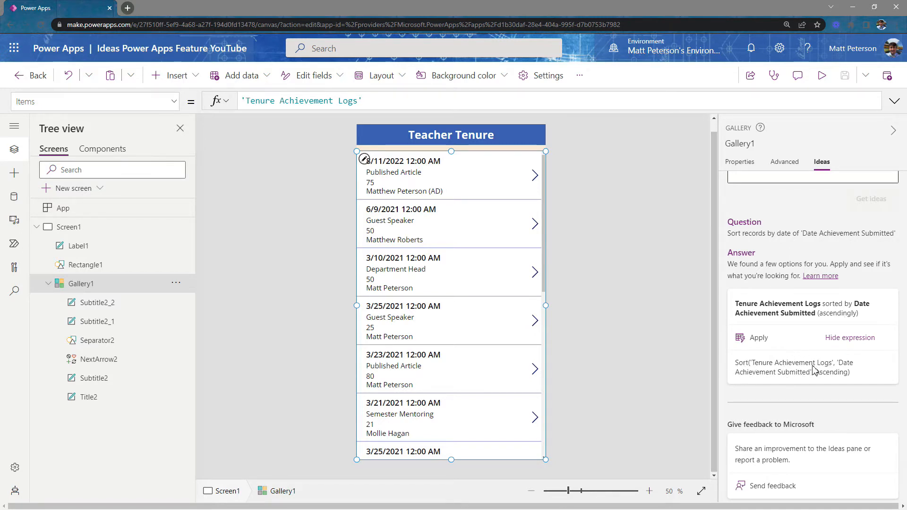
{"action": "scroll", "coordinate": [831, 321], "scroll_direction": "up", "scroll_amount": 2}
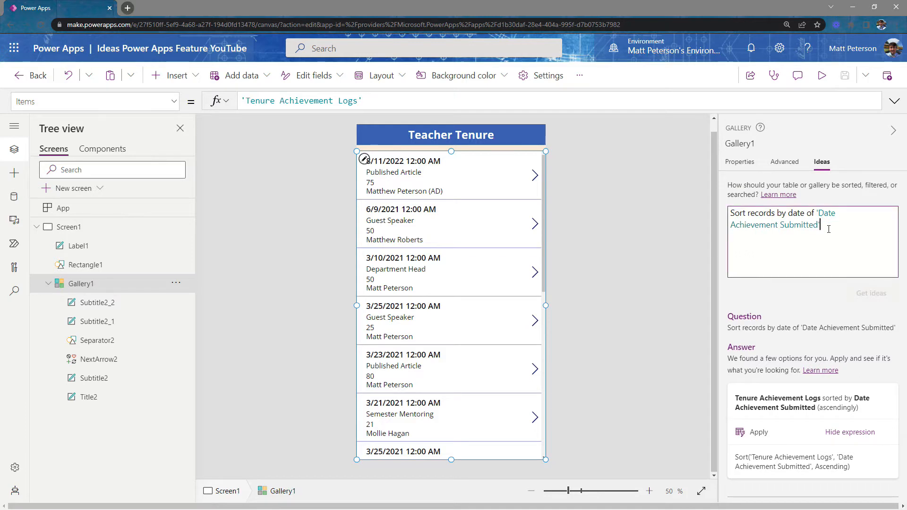
{"action": "type", "text": "by "}
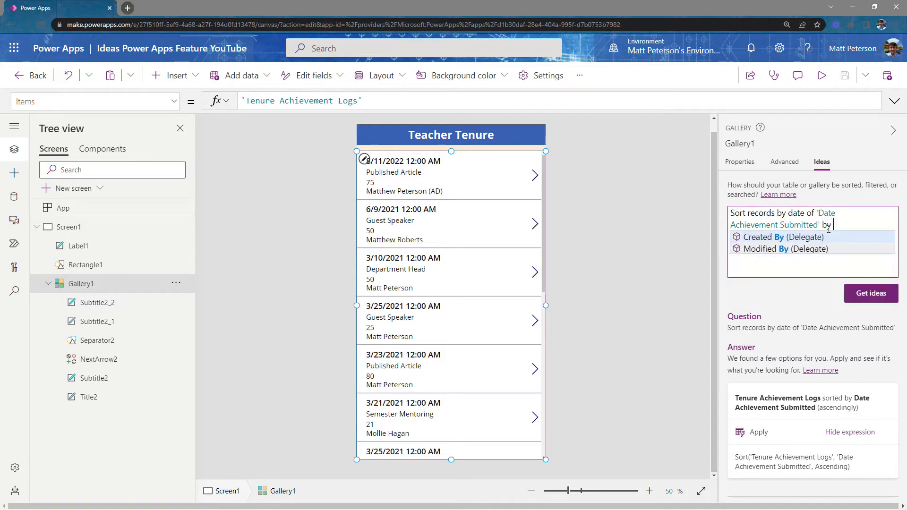
{"action": "type", "text": "newest first"}
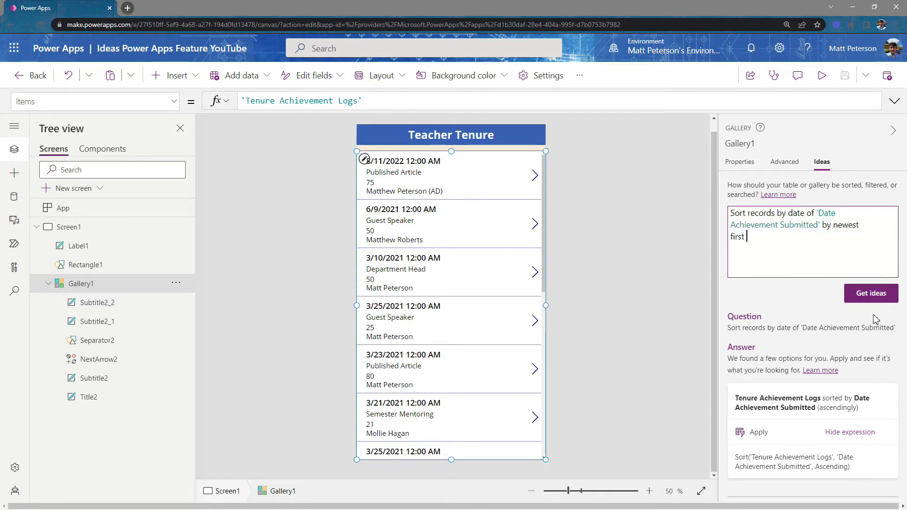
{"action": "left_click", "coordinate": [868, 295]}
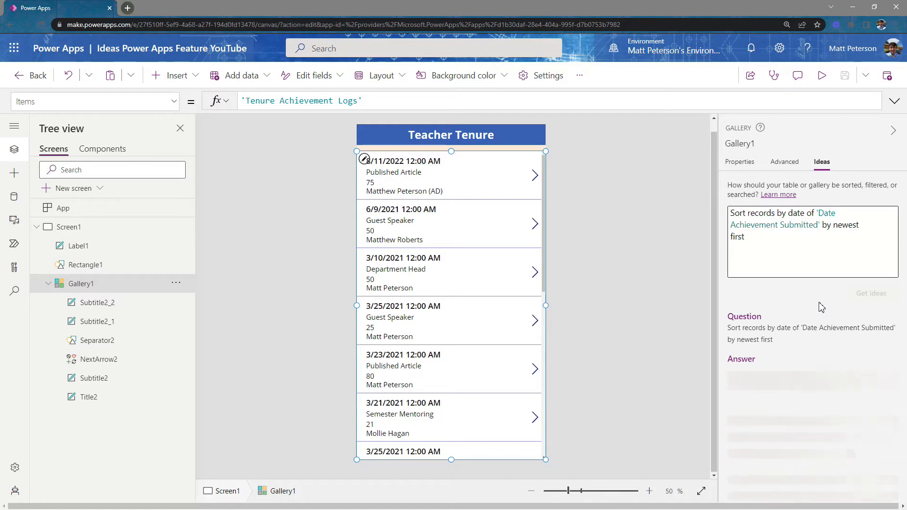
- Apply the suggested expression sorting Tenure Achievement Logs by Date Achievement Submitted in descending order, and dismiss the notice
{"action": "scroll", "coordinate": [816, 304], "scroll_direction": "down", "scroll_amount": 1}
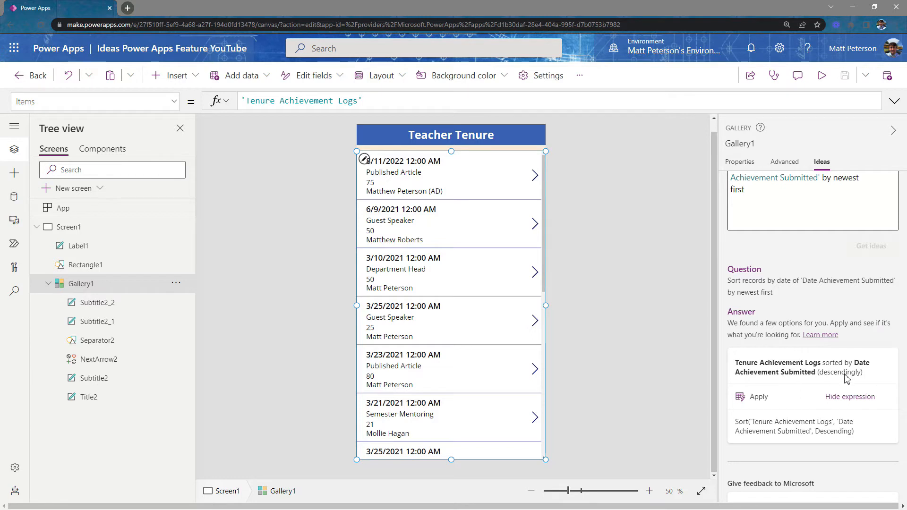
{"action": "left_click", "coordinate": [759, 402]}
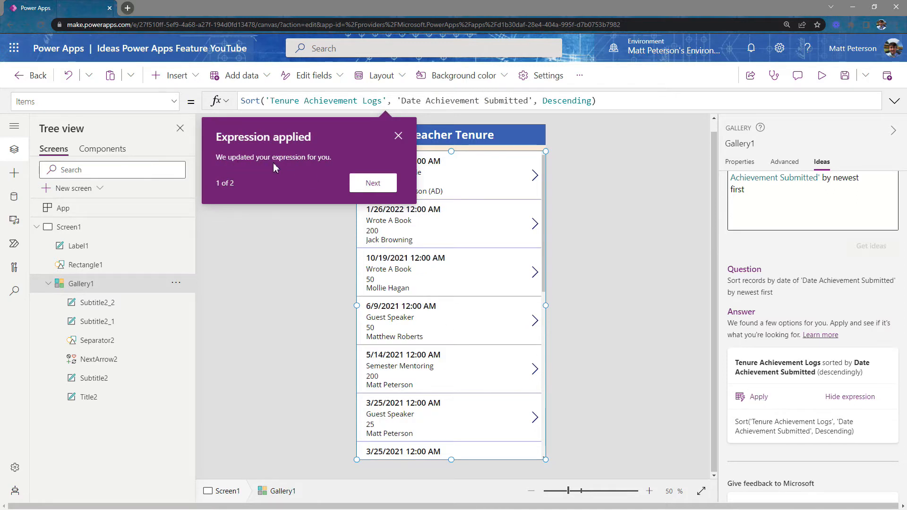
{"action": "left_click", "coordinate": [398, 137]}
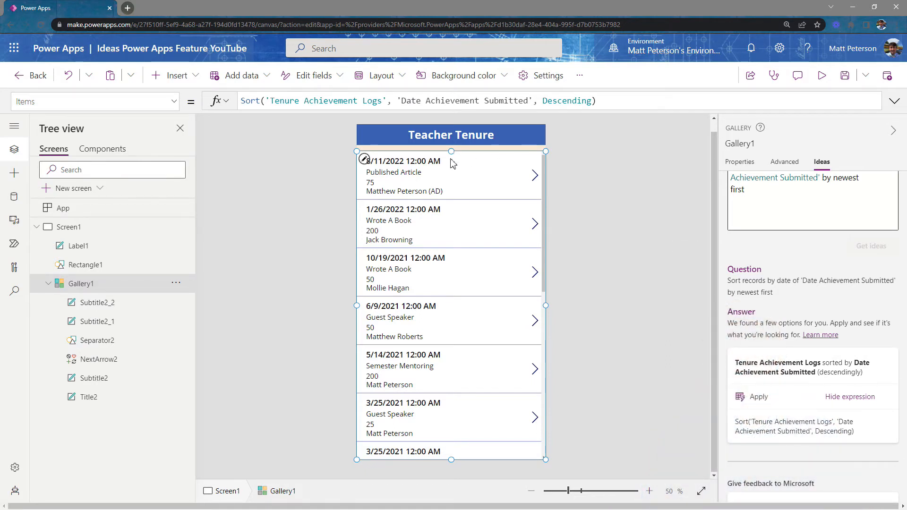
- Request Ideas for the gallery's date label using the example "Aug 11, 2022" and apply the suggested "mmm d, yyyy" expression
{"action": "left_click", "coordinate": [414, 163]}
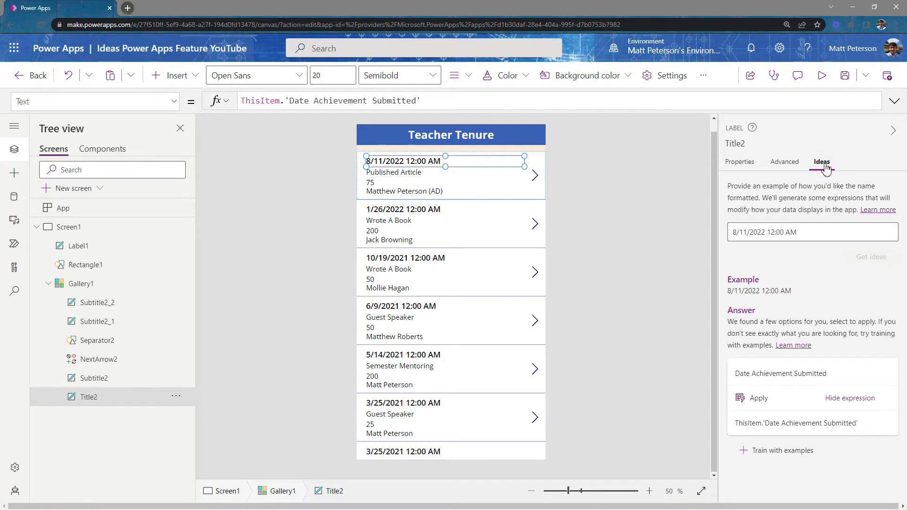
{"action": "left_click", "coordinate": [804, 234]}
{"action": "key", "text": "ctrl+a"}
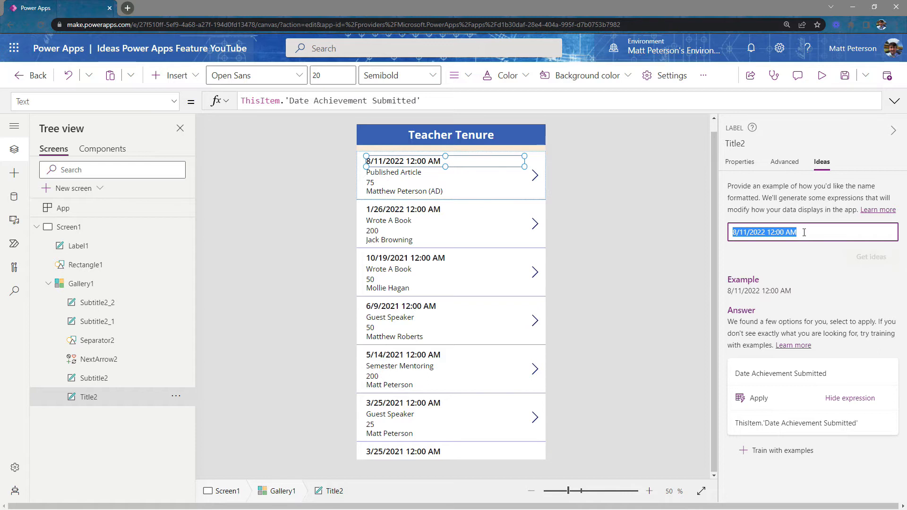
{"action": "type", "text": "Aug 11, 202"}
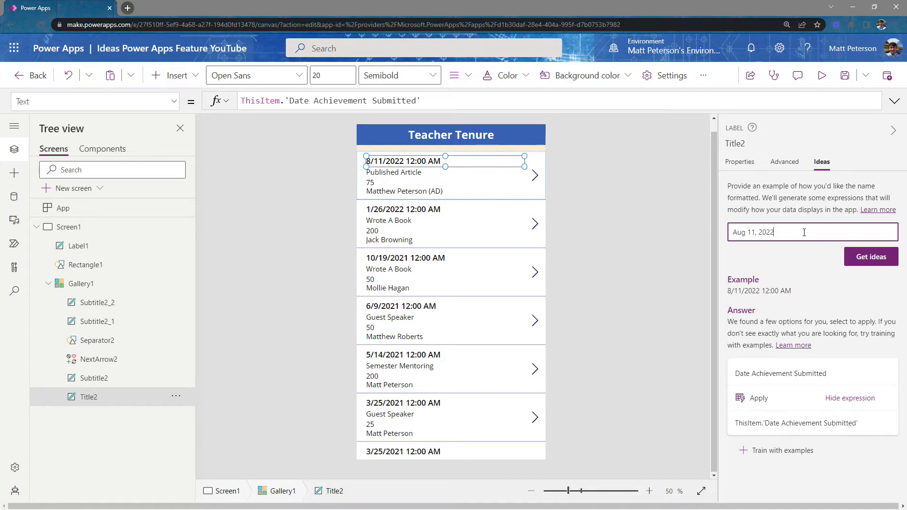
{"action": "type", "text": "2"}
{"action": "left_click", "coordinate": [882, 264]}
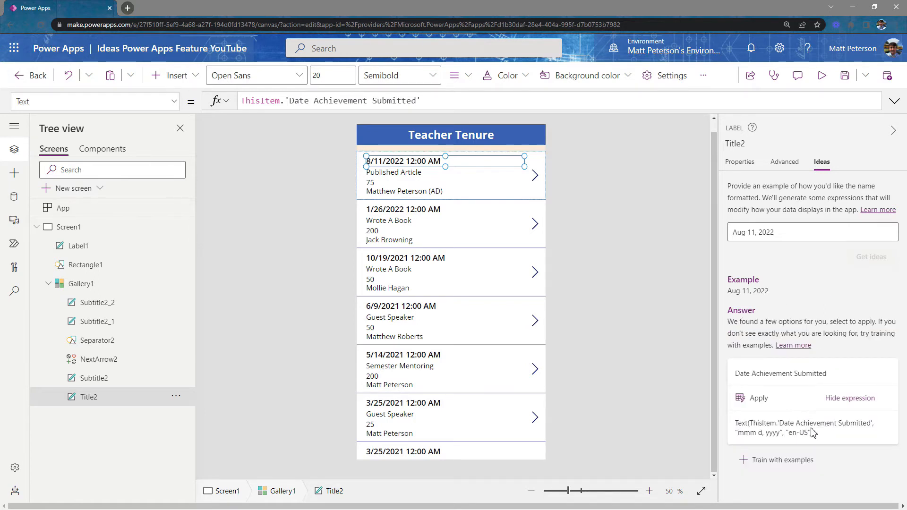
{"action": "left_click", "coordinate": [759, 399]}
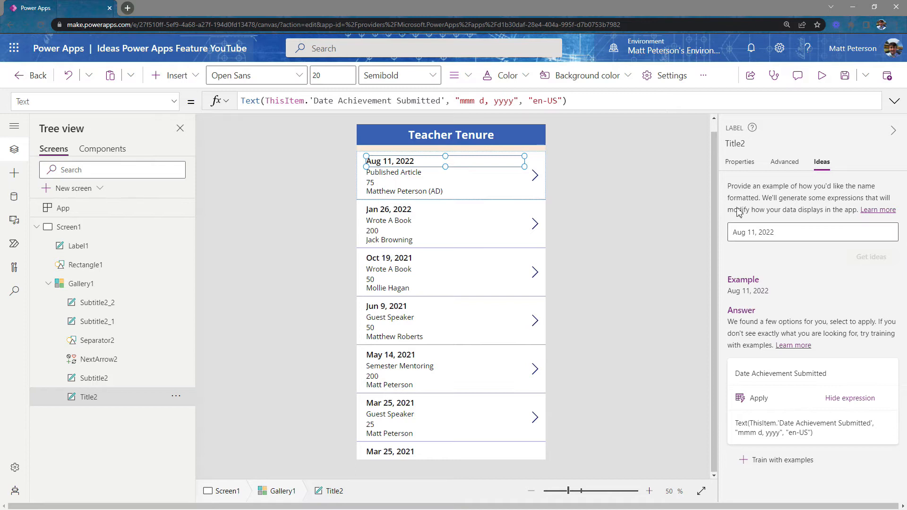
- Train Ideas for the points label with "75.00 Points Earned", "200.00 Points Earned" and "50.00 Points Earned" for 75, 200 and 50, and apply the suggested expression
{"action": "left_click", "coordinate": [371, 185]}
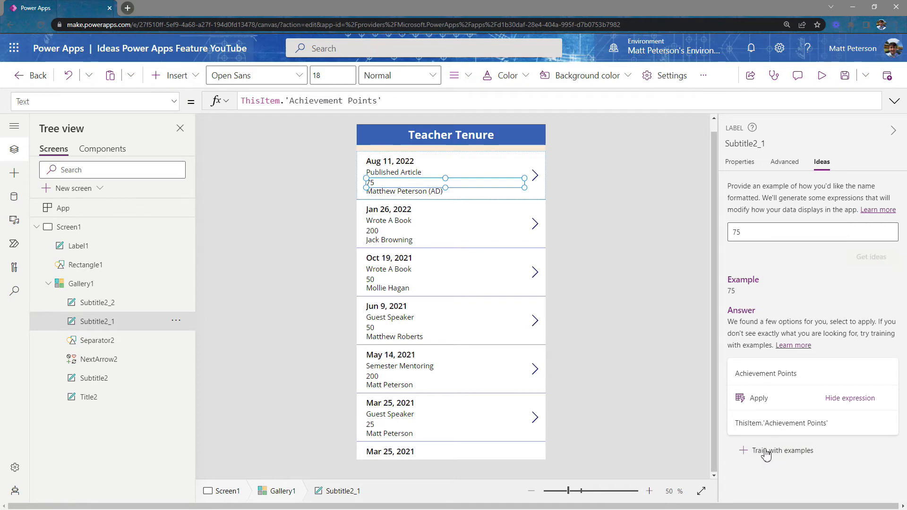
{"action": "left_click", "coordinate": [748, 452]}
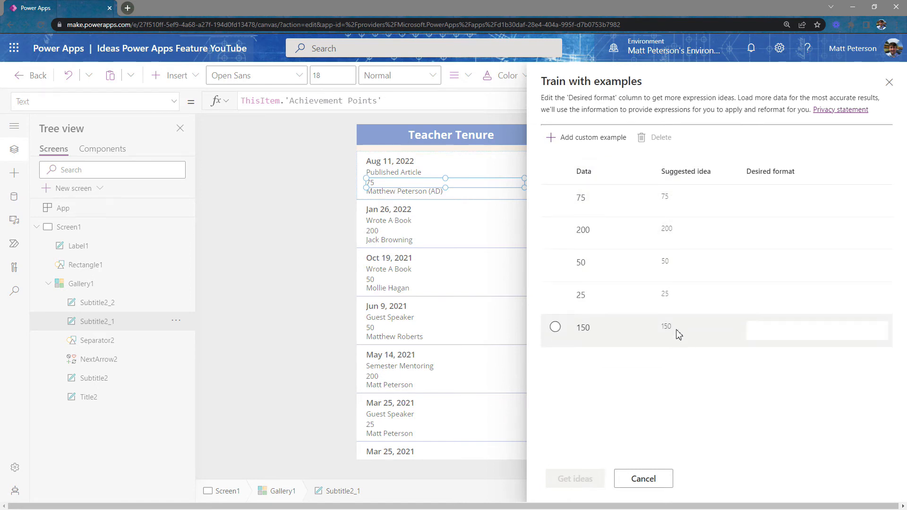
{"action": "left_click", "coordinate": [765, 201]}
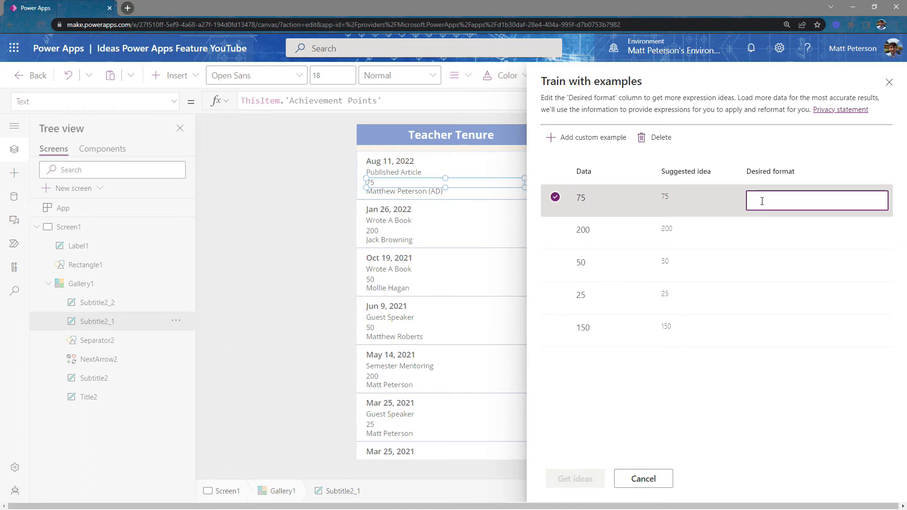
{"action": "type", "text": "75.00 Points Earned"}
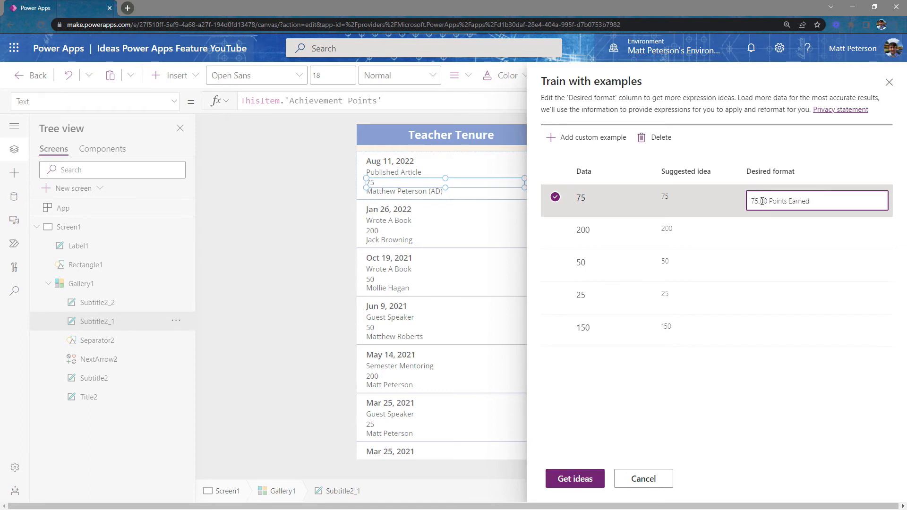
{"action": "left_click", "coordinate": [764, 235]}
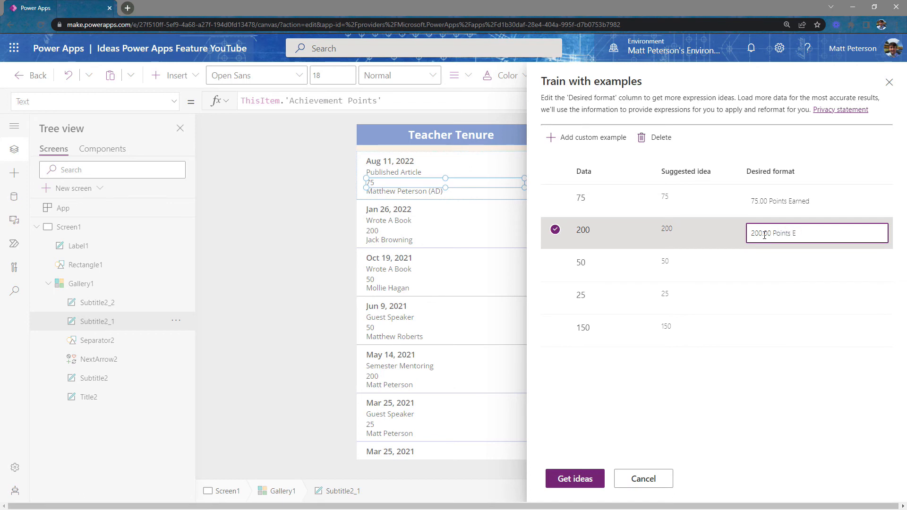
{"action": "left_click", "coordinate": [771, 265]}
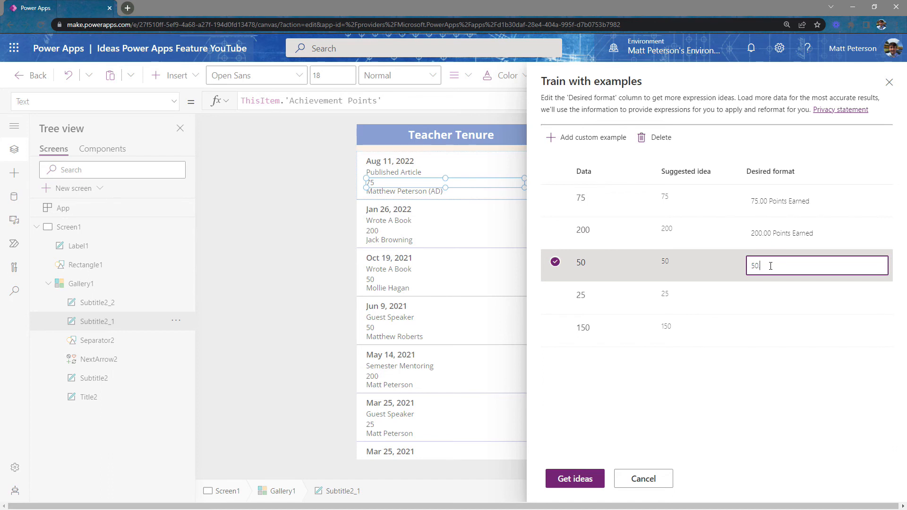
{"action": "type", "text": "50.00 Points Earned"}
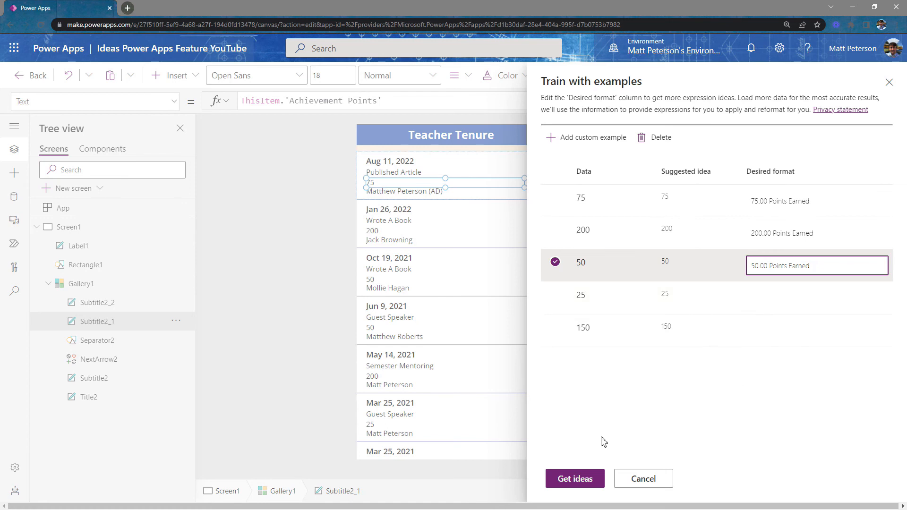
{"action": "left_click", "coordinate": [590, 481]}
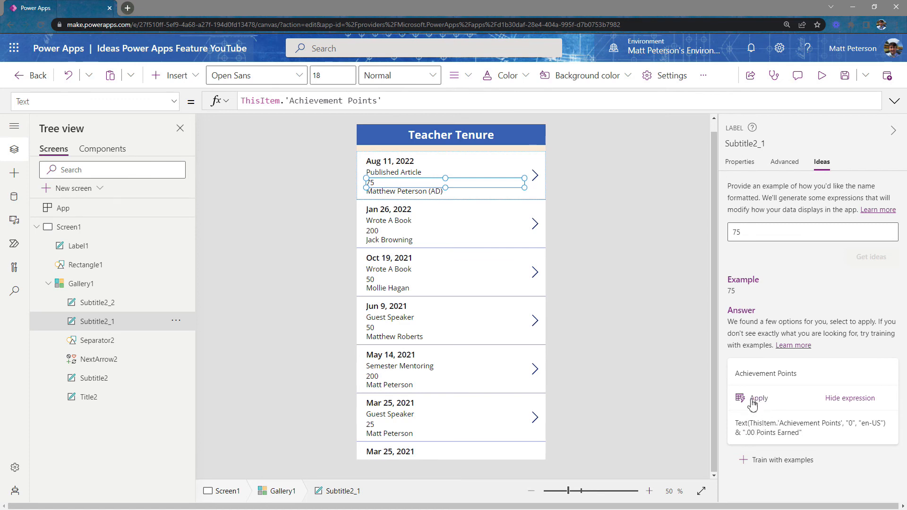
{"action": "left_click", "coordinate": [752, 401]}
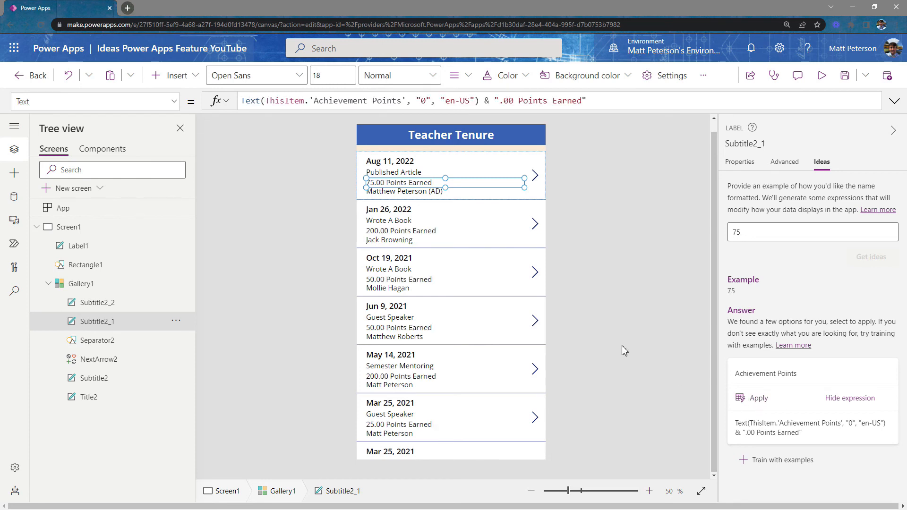